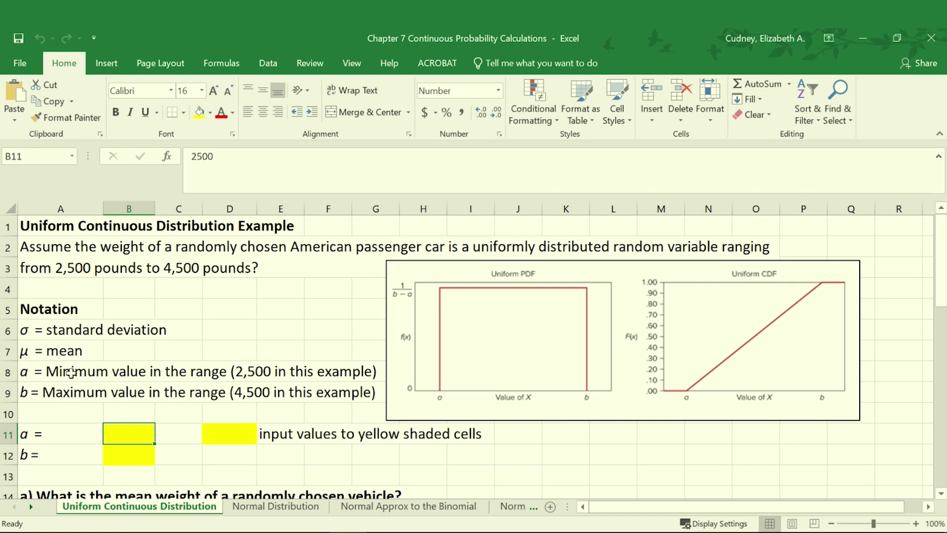
Set Automatic font colour on B11 (a = 2,500) and B12 (b = 4,500).
scroll(80, 373, "down", 1)
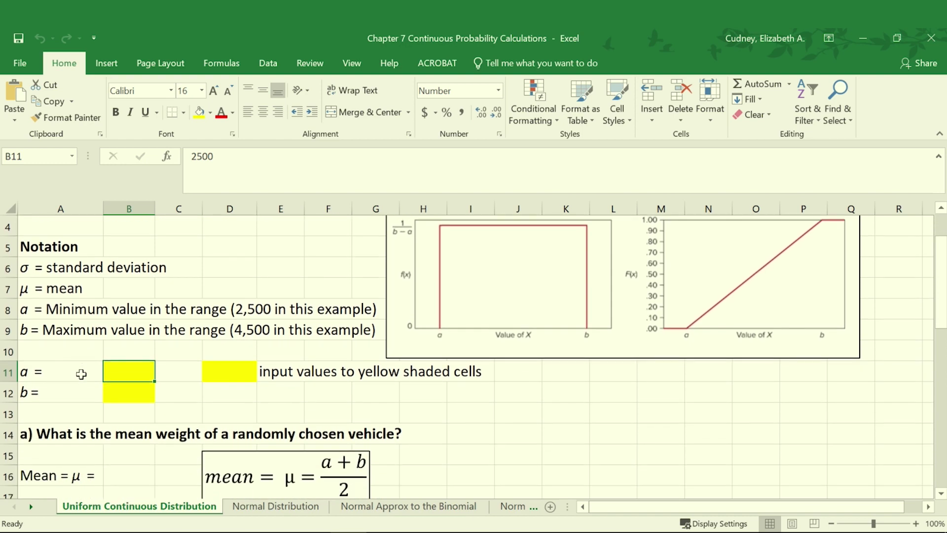
scroll(82, 372, "up", 1)
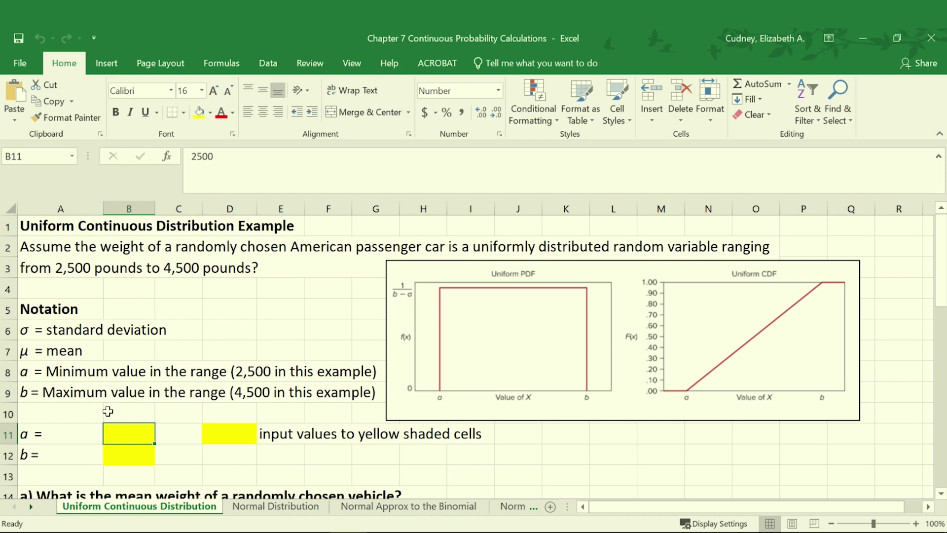
left_click(233, 113)
left_click(229, 128)
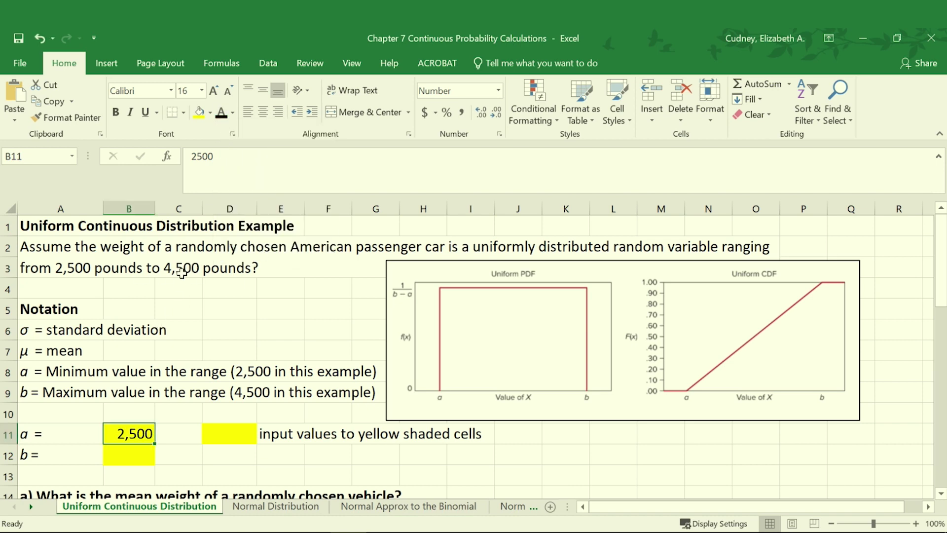
left_click(125, 456)
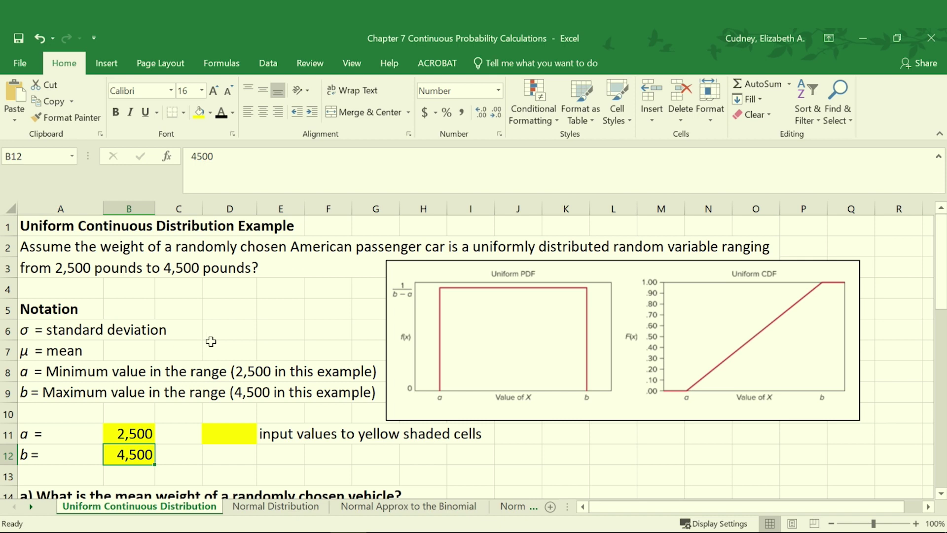
scroll(211, 341, "down", 1)
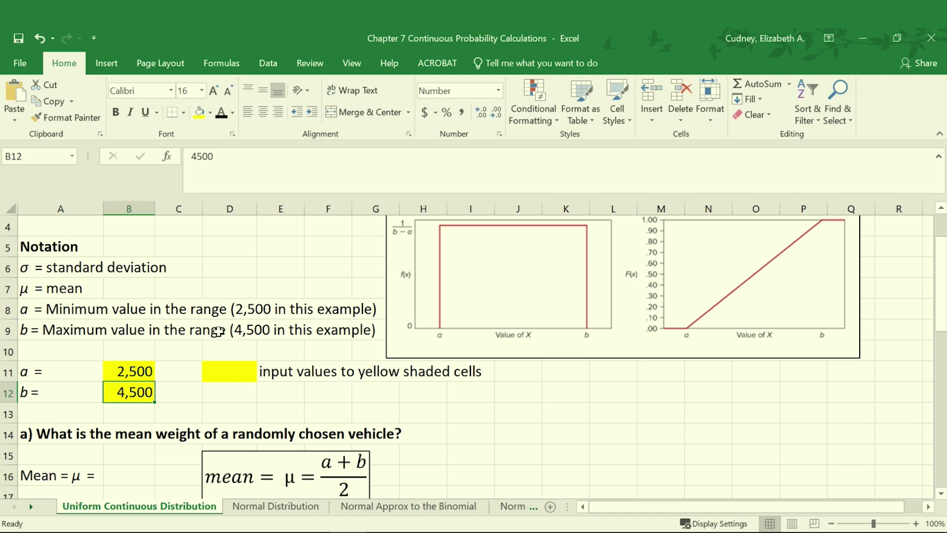
scroll(219, 335, "down", 1)
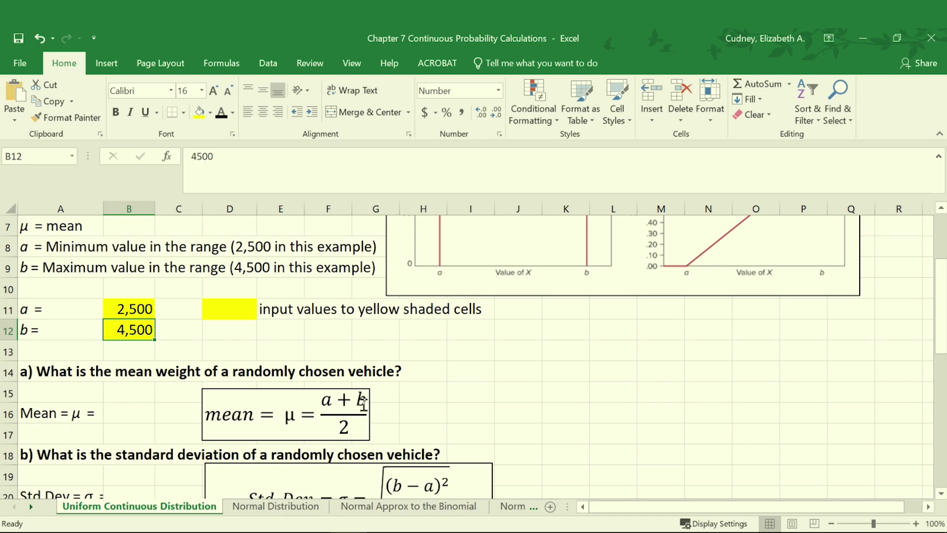
Reveal the mean 3500 from =(B11+B12)/2 in B16 with Automatic font colour.
left_click(127, 410)
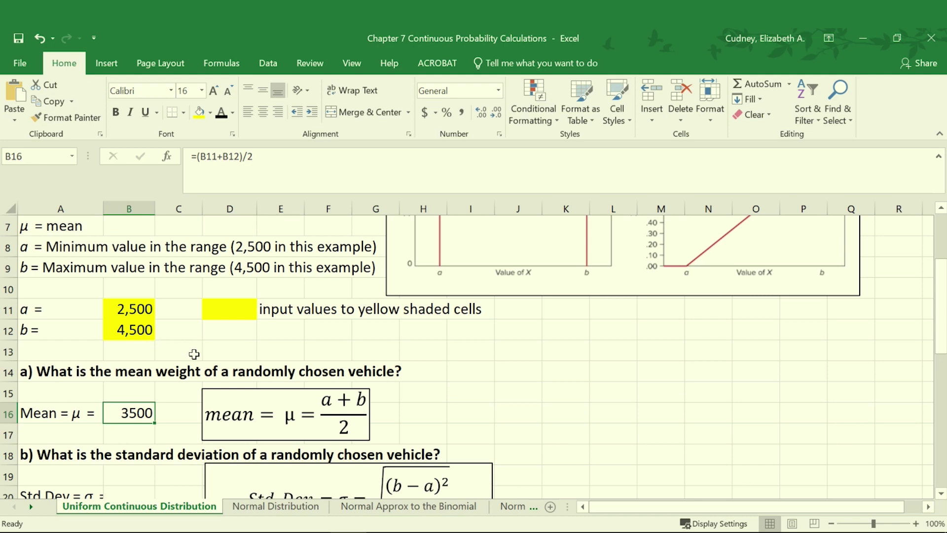
scroll(194, 354, "down", 1)
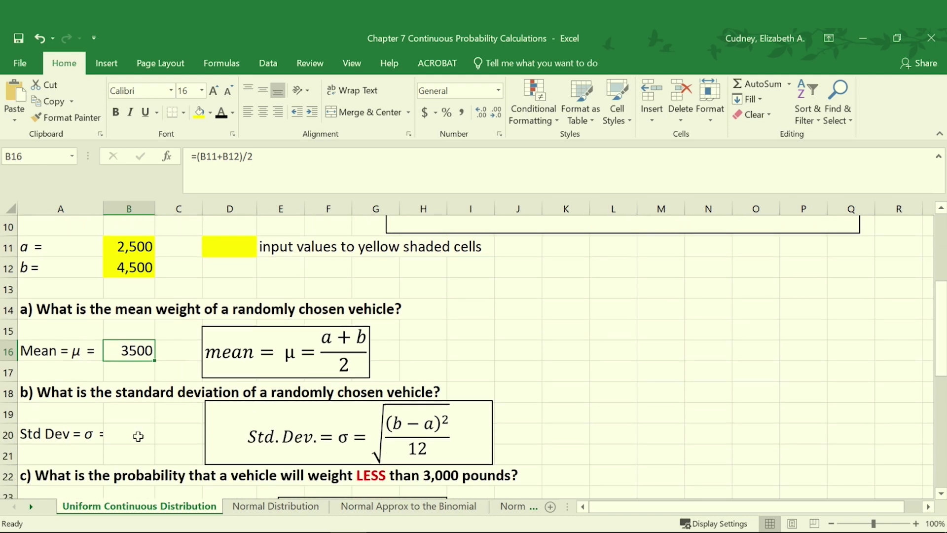
Reveal the standard deviation 577.35 from =SQRT(((B12-B11)^2)/12) in B20 with Automatic font colour.
left_click(138, 436)
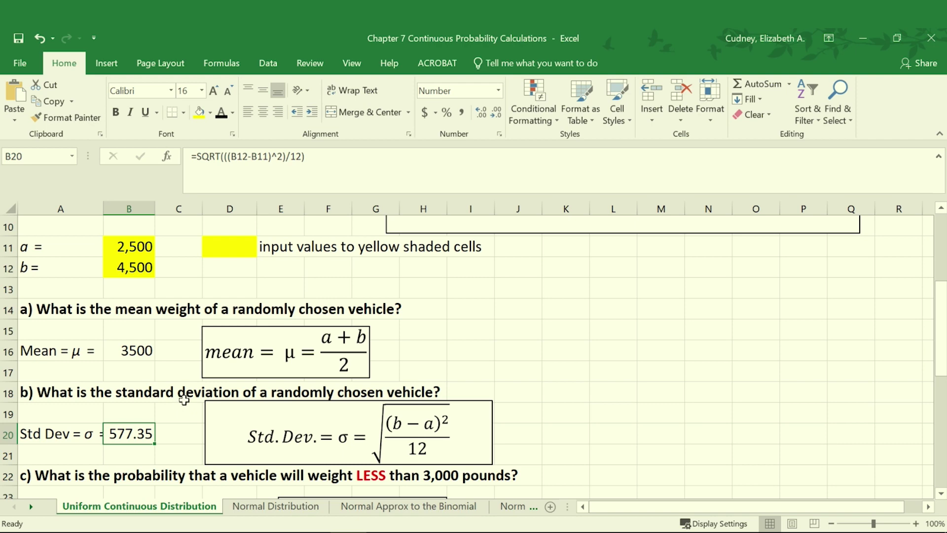
scroll(184, 400, "down", 1)
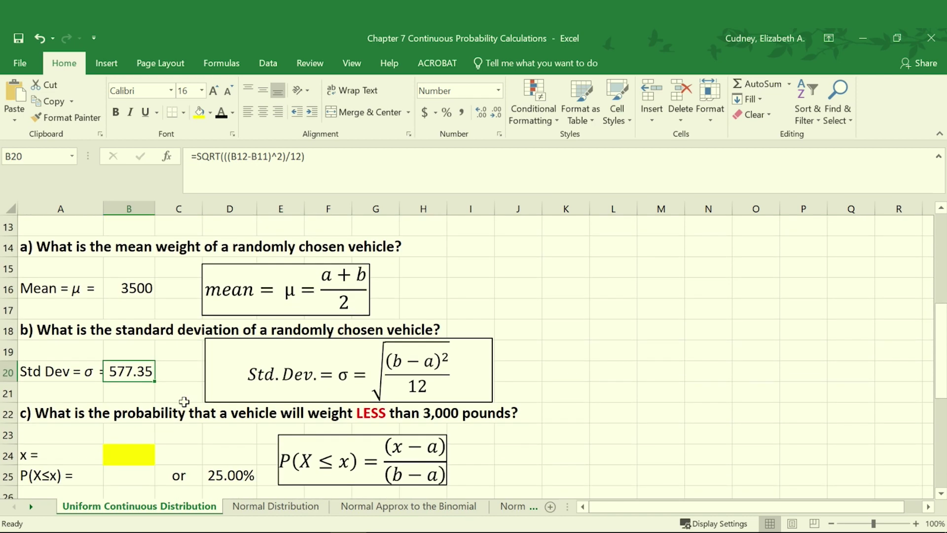
scroll(184, 401, "down", 1)
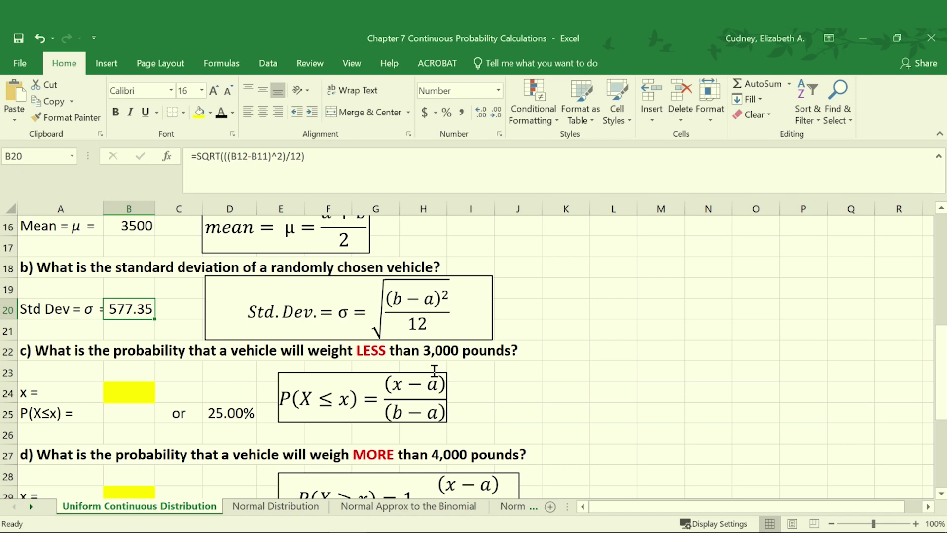
Set Automatic font colour on B24 (x = 3,000) and B25 (probability 0.2500).
left_click(136, 389)
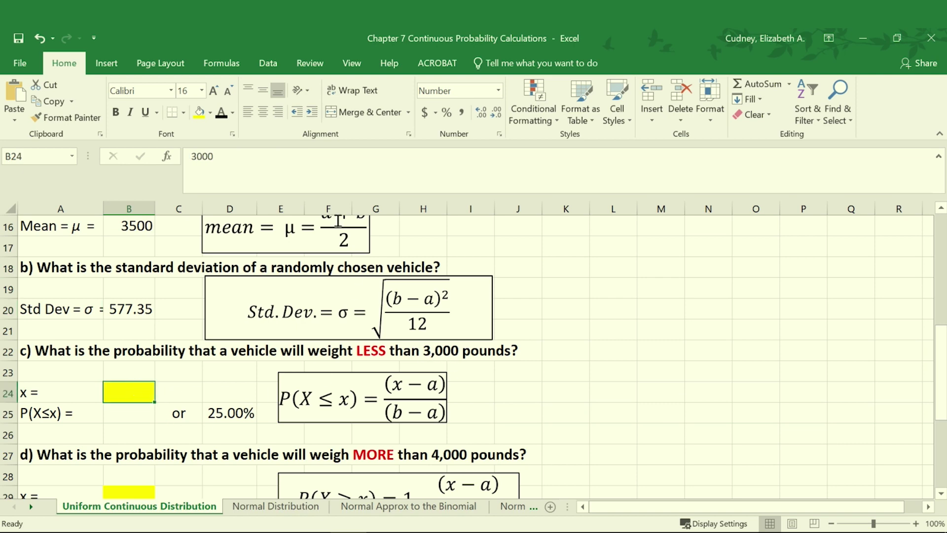
left_click(221, 115)
left_click(131, 416)
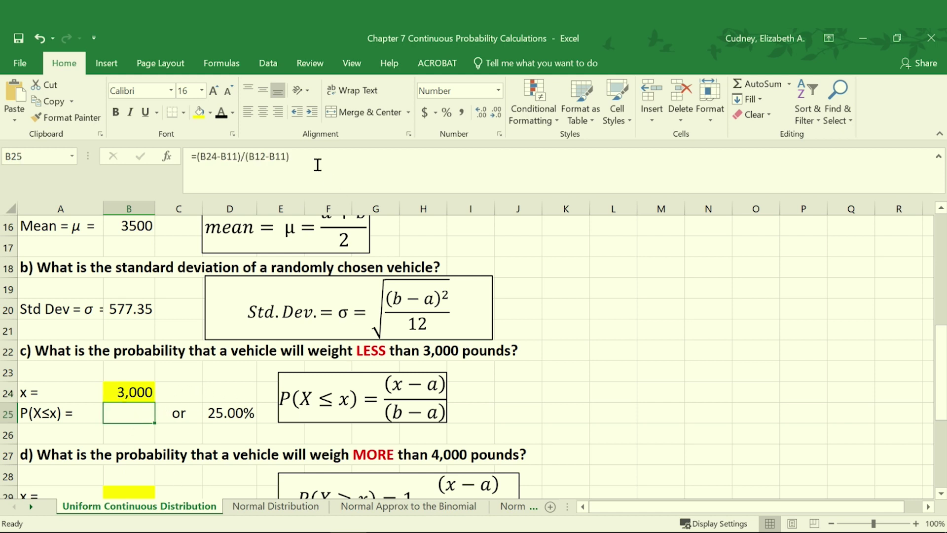
left_click(221, 112)
scroll(513, 366, "up", 4)
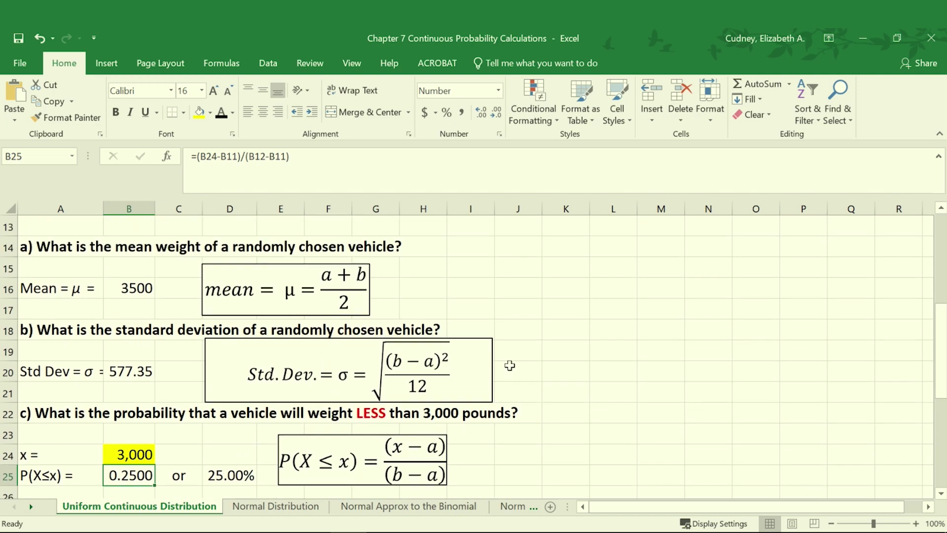
scroll(510, 365, "up", 1)
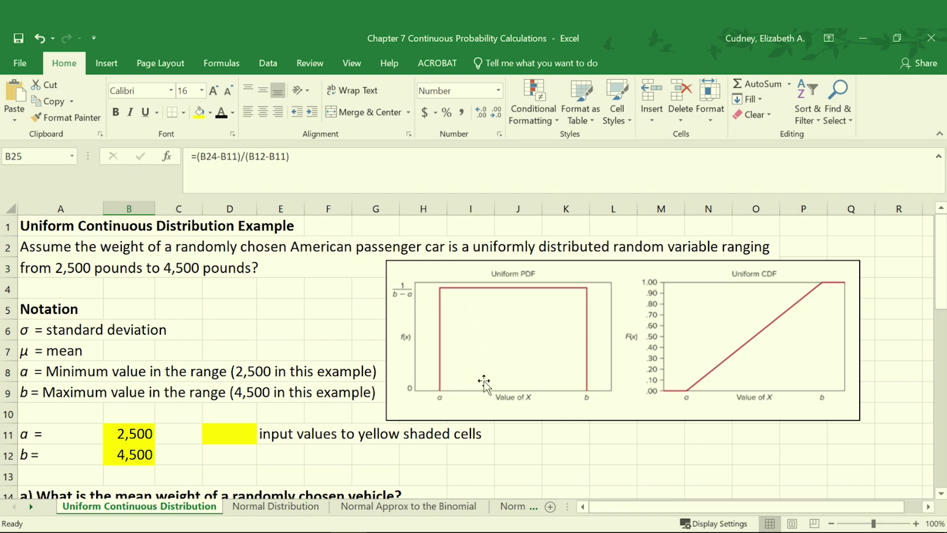
scroll(488, 377, "down", 3)
scroll(491, 384, "down", 3)
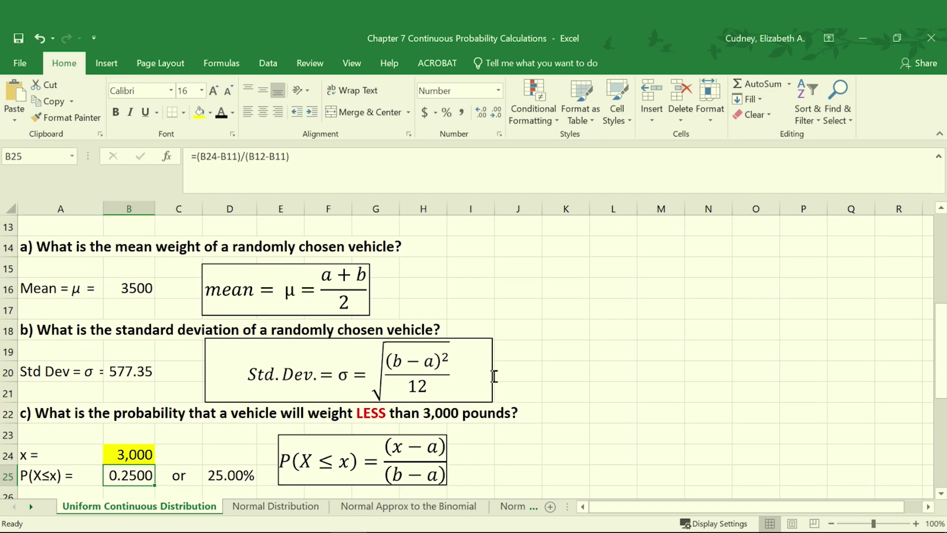
scroll(496, 372, "down", 1)
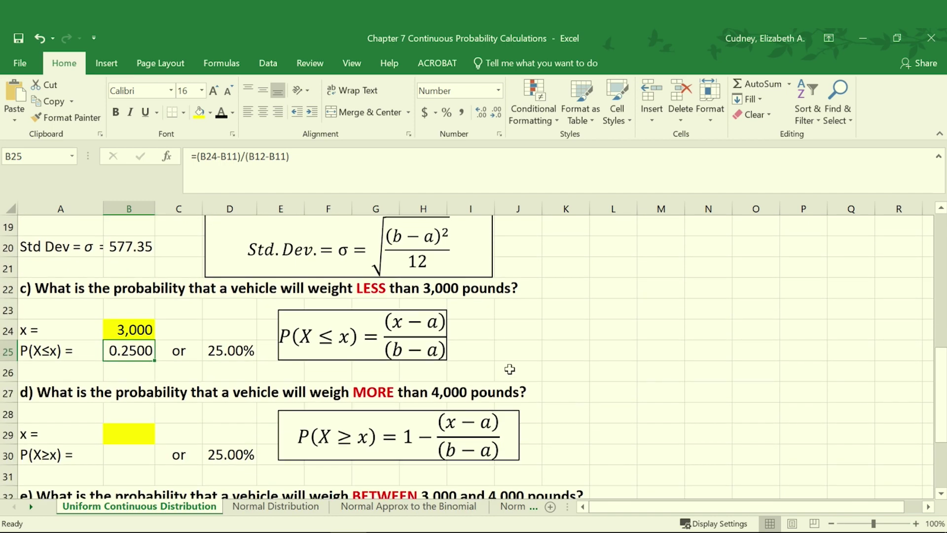
scroll(513, 372, "down", 1)
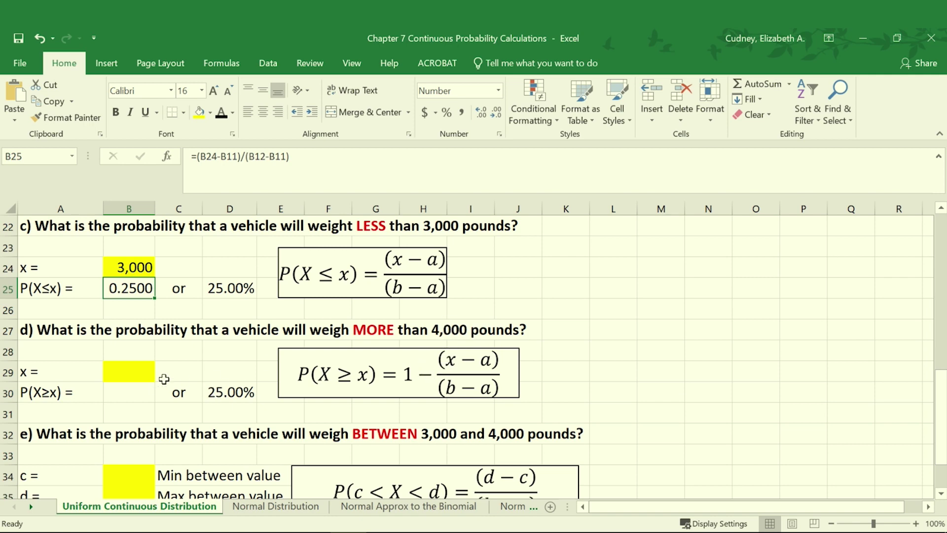
Set Automatic font colour on B29 (x = 4,000) and B30 (more-than probability 0.2500).
left_click(144, 372)
left_click(222, 112)
left_click(127, 386)
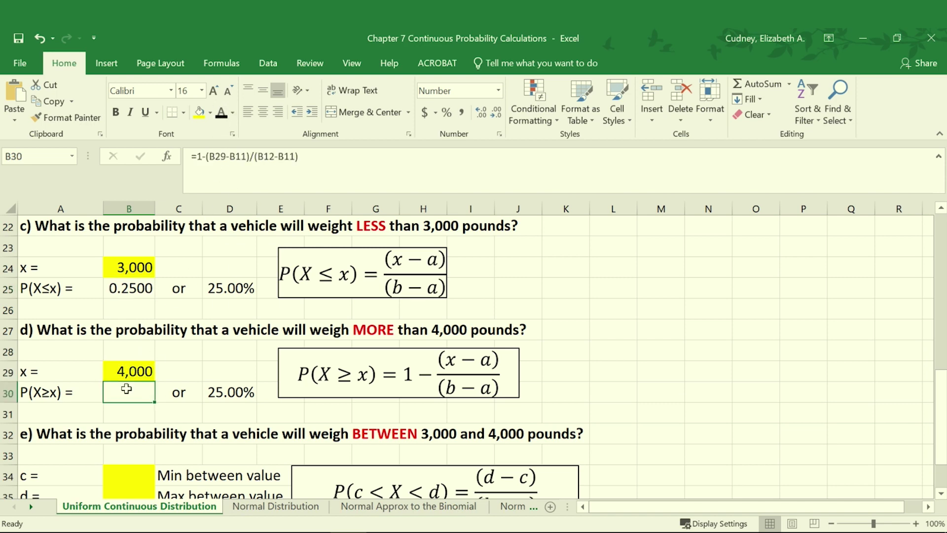
left_click(221, 112)
scroll(403, 342, "down", 1)
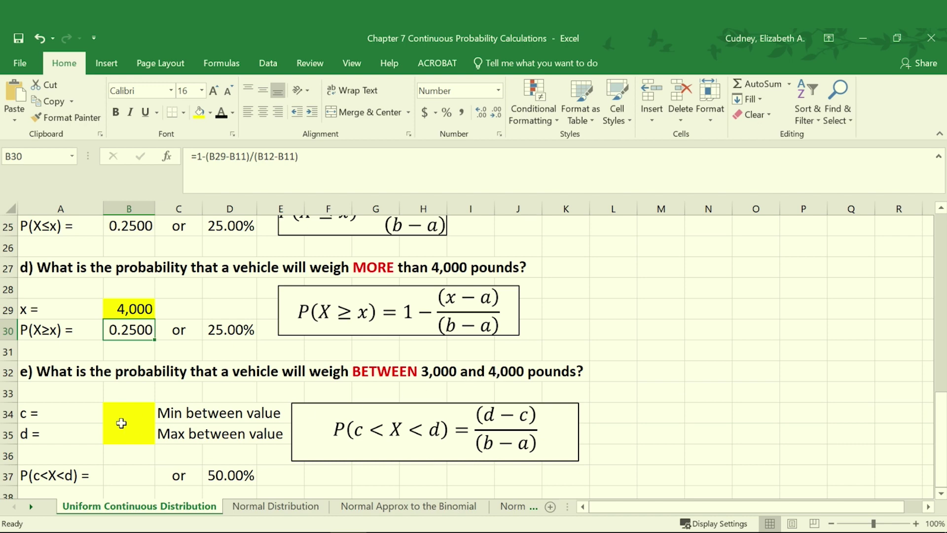
Reveal c = 3,000 in B34 and d = 4,000 in B35 with Automatic font colour.
left_click(37, 413)
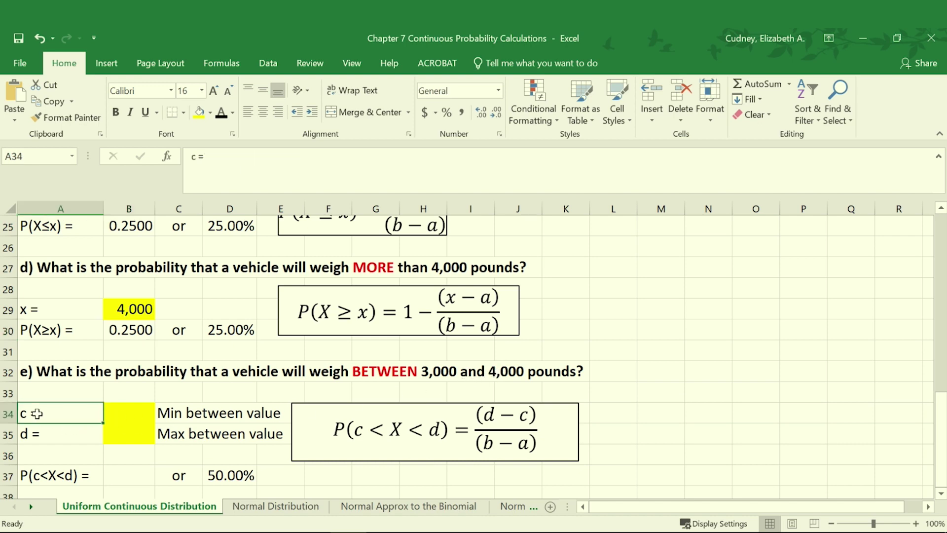
left_click(51, 436)
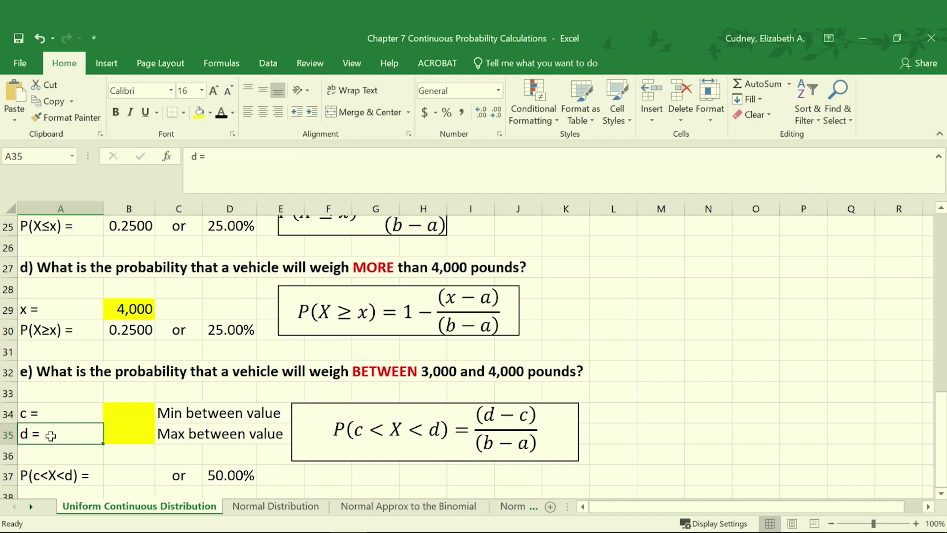
left_click(138, 407)
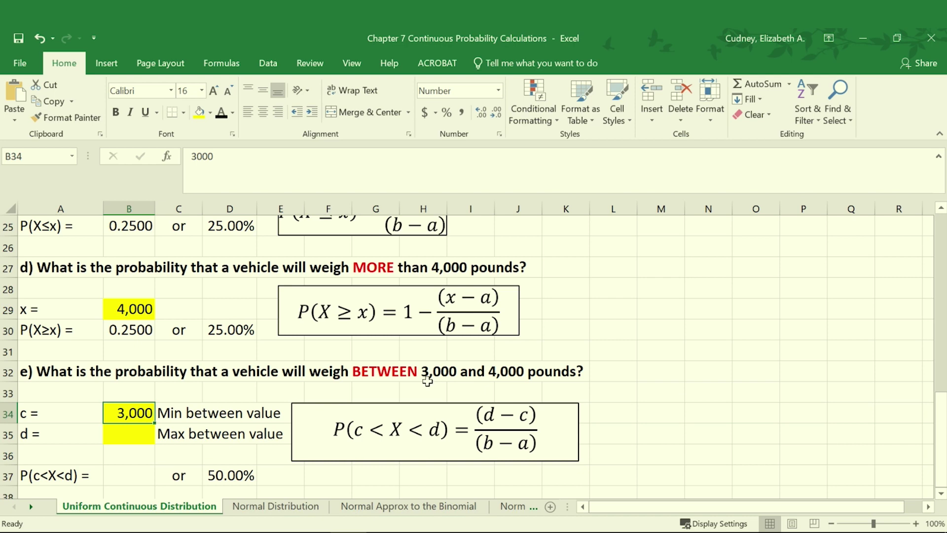
left_click(139, 436)
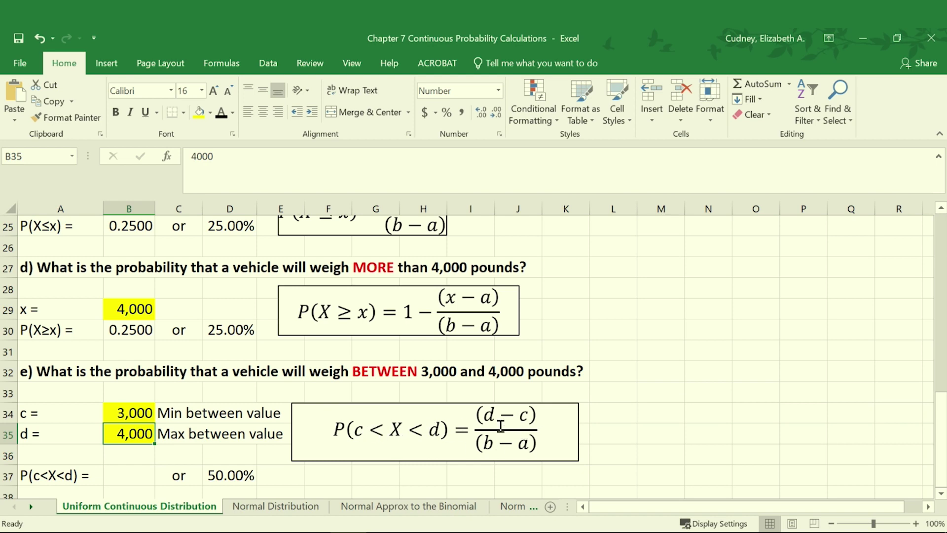
left_click(141, 474)
Reveal the 0.5000 result of =(B35-B34)/(B12-B11) in B37.
scroll(646, 403, "down", 1)
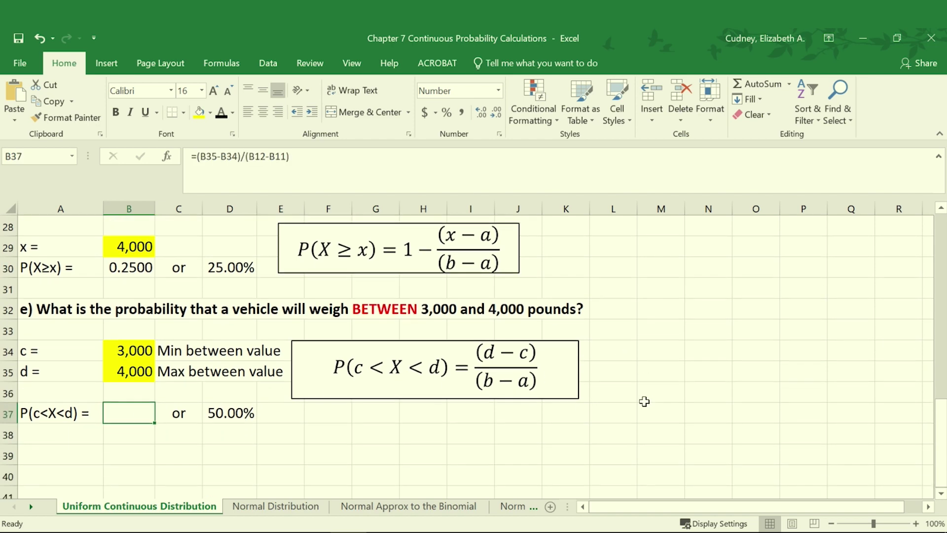